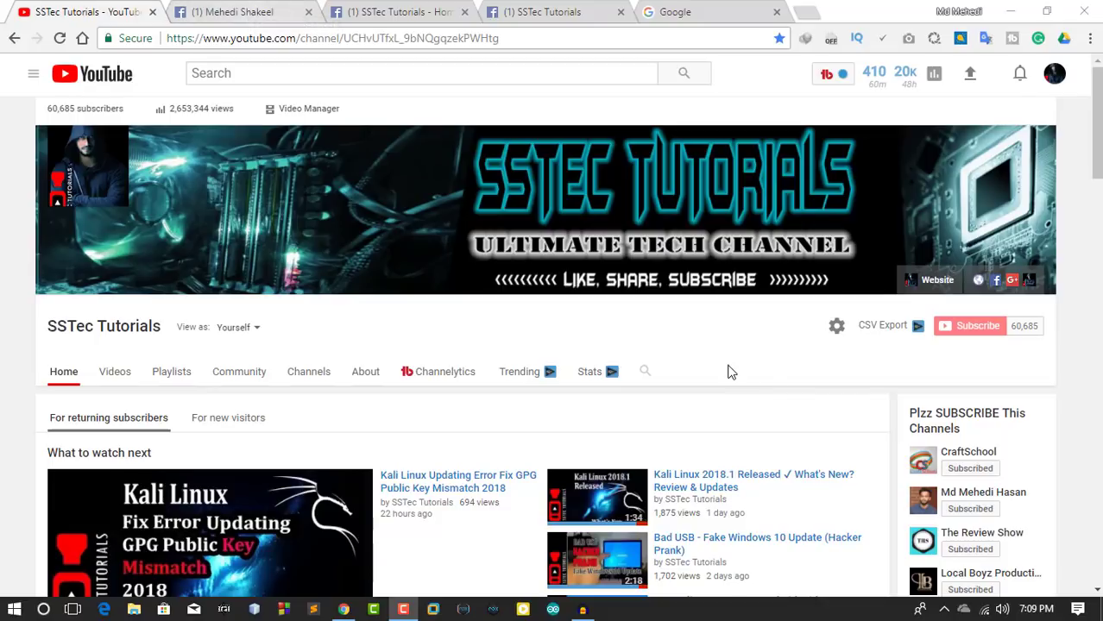
Look through the SSTec Tutorials Facebook profile, page and group tabs, then return to YouTube.
{"action": "left_click", "coordinate": [220, 12]}
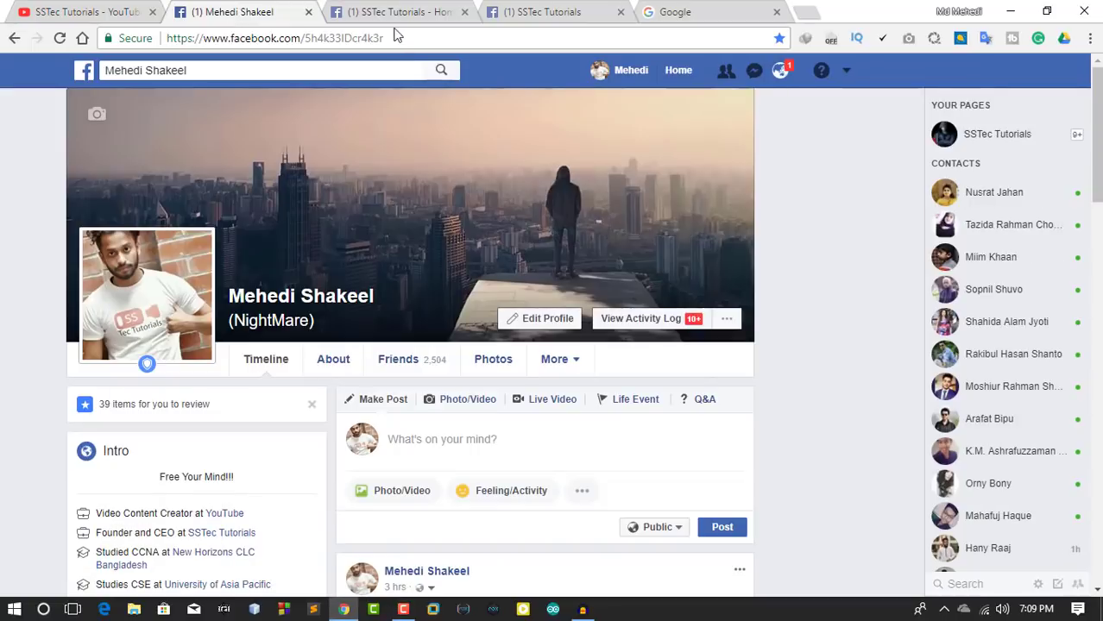
{"action": "left_click", "coordinate": [405, 13]}
{"action": "left_click", "coordinate": [561, 13]}
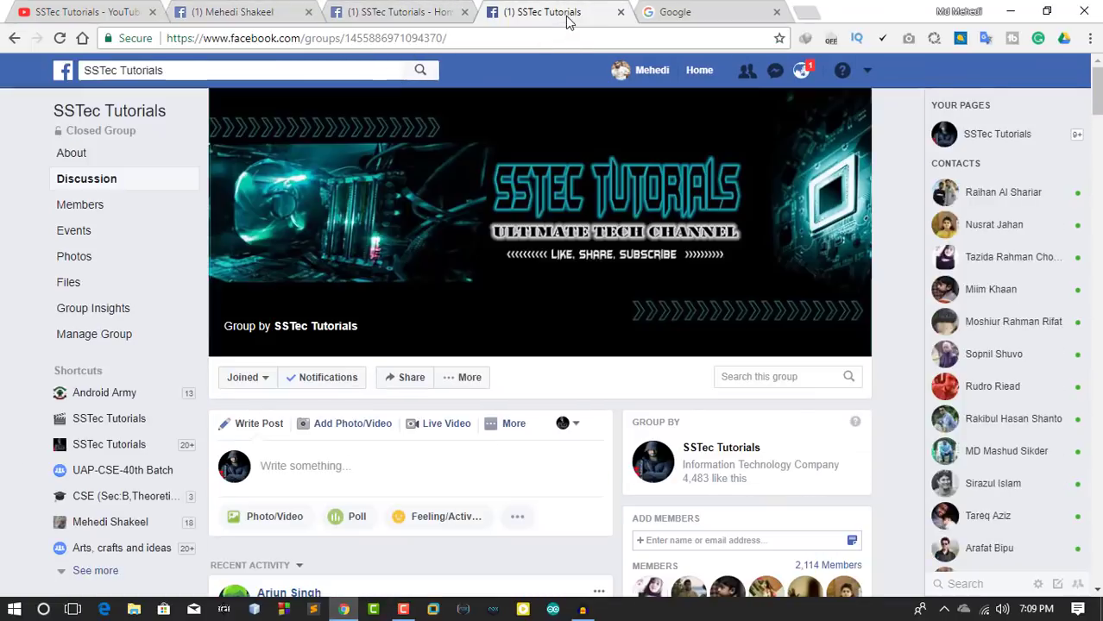
{"action": "left_click", "coordinate": [109, 19]}
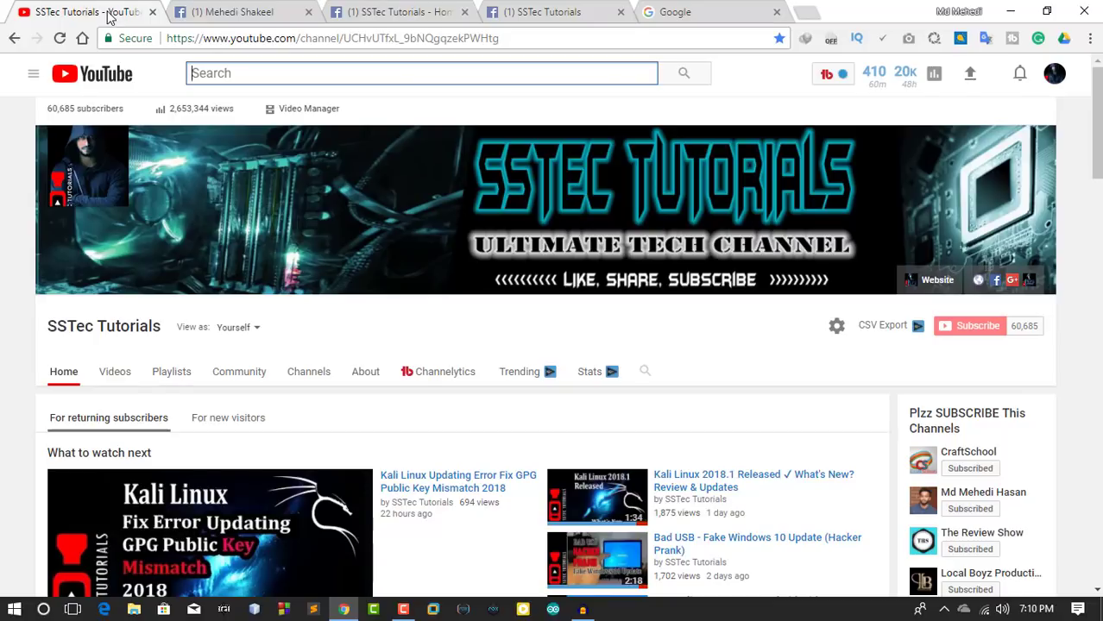
Run 'route print -4' in Command Prompt and highlight the default gateway 192.168.0.1.
{"action": "key", "text": "super"}
{"action": "key", "text": "super"}
{"action": "key", "text": "super+r"}
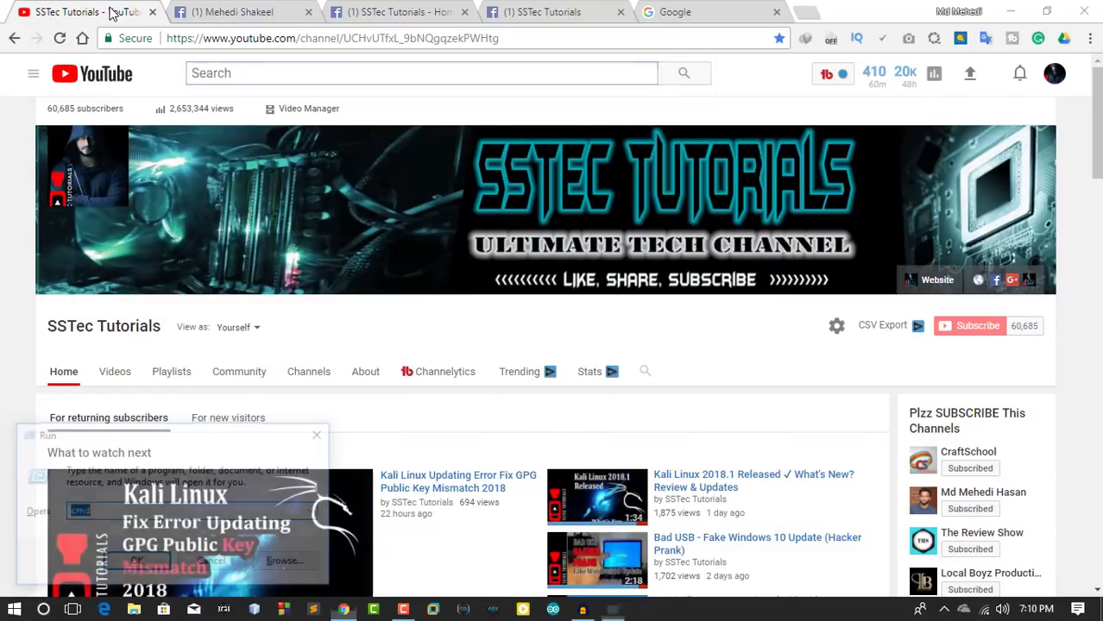
{"action": "key", "text": "Return"}
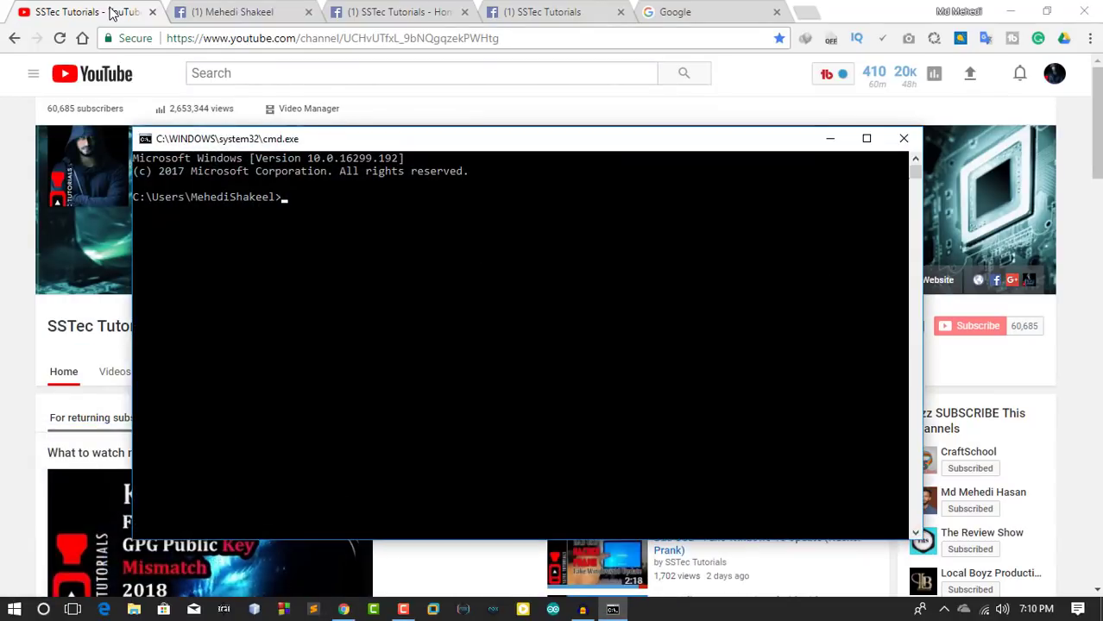
{"action": "type", "text": "route print "}
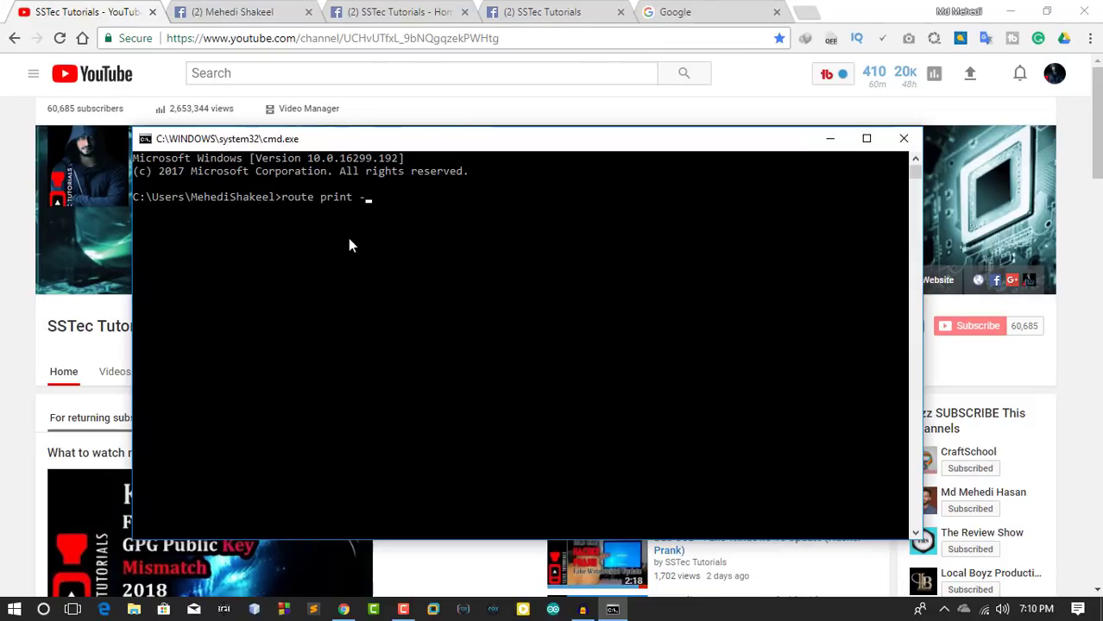
{"action": "type", "text": "-4"}
{"action": "key", "text": "Return"}
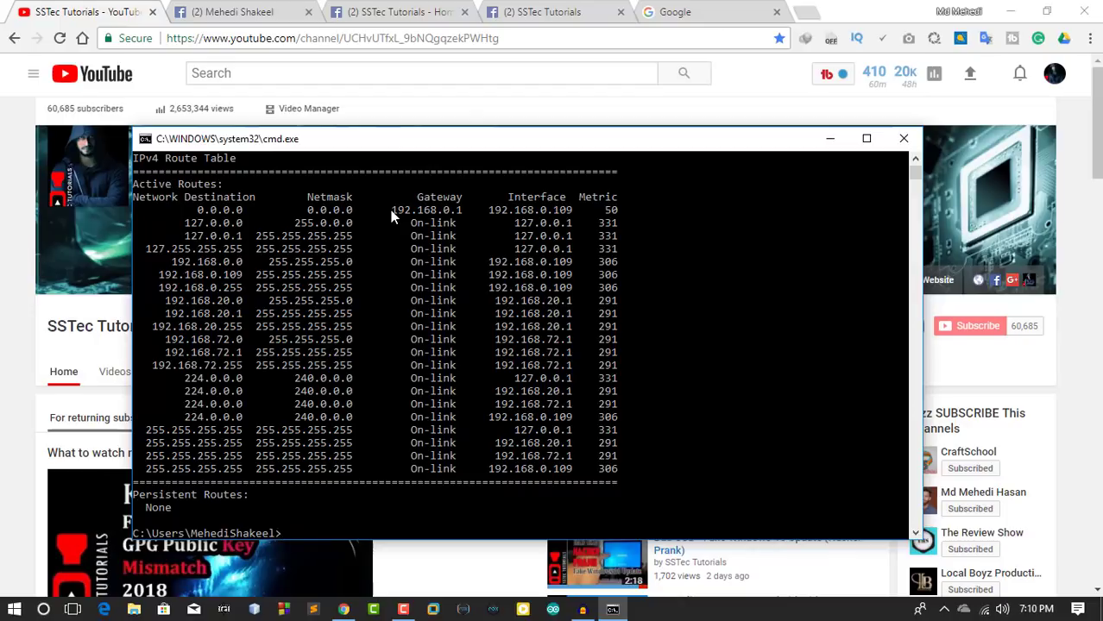
{"action": "left_click_drag", "start_coordinate": [391, 210], "coordinate": [460, 214]}
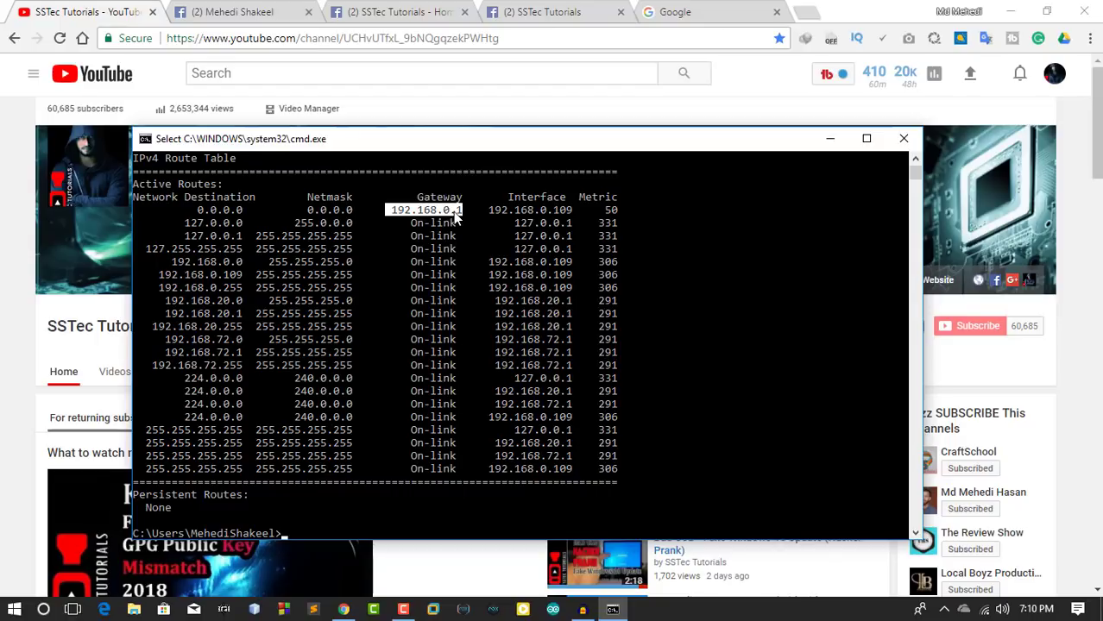
Load the router admin page at 192.168.0.1 in the Google tab.
{"action": "left_click", "coordinate": [829, 139]}
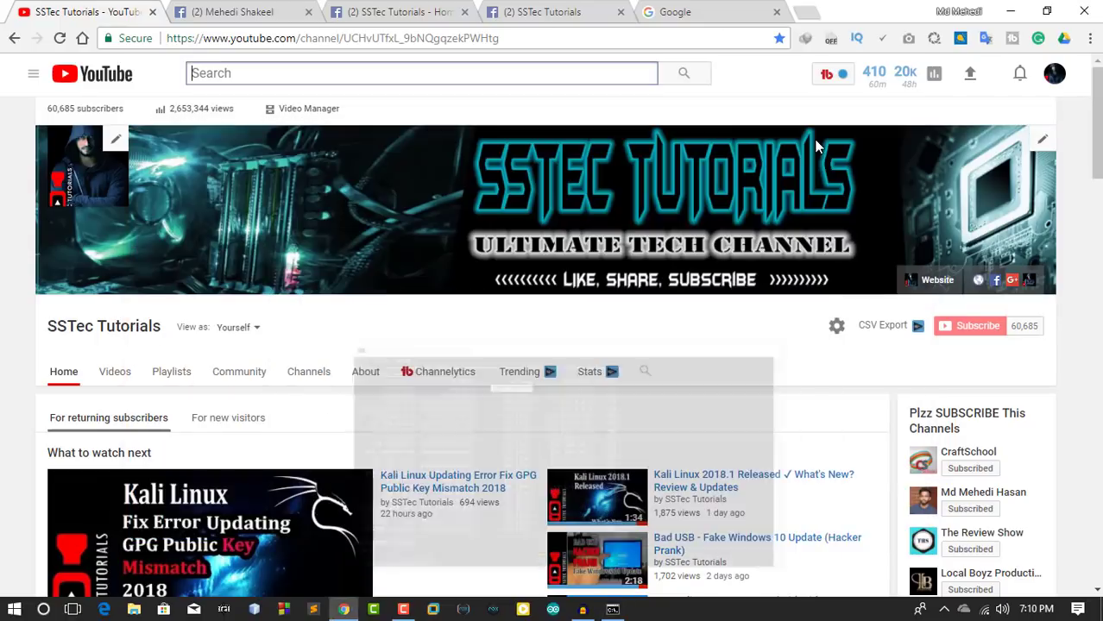
{"action": "left_click", "coordinate": [682, 12]}
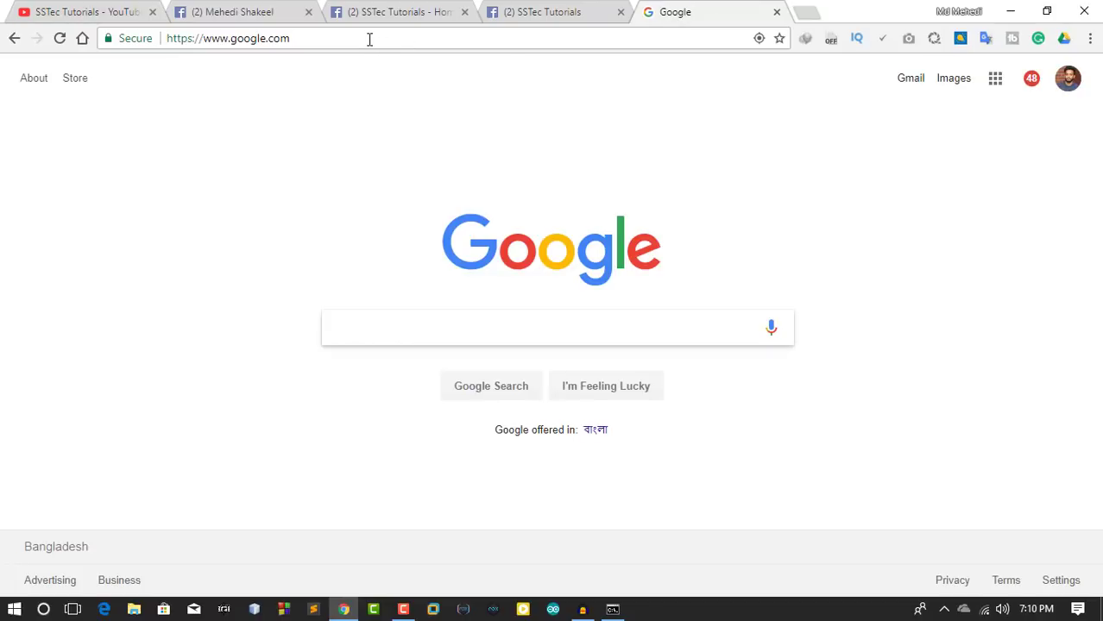
{"action": "left_click_drag", "start_coordinate": [389, 40], "coordinate": [153, 37]}
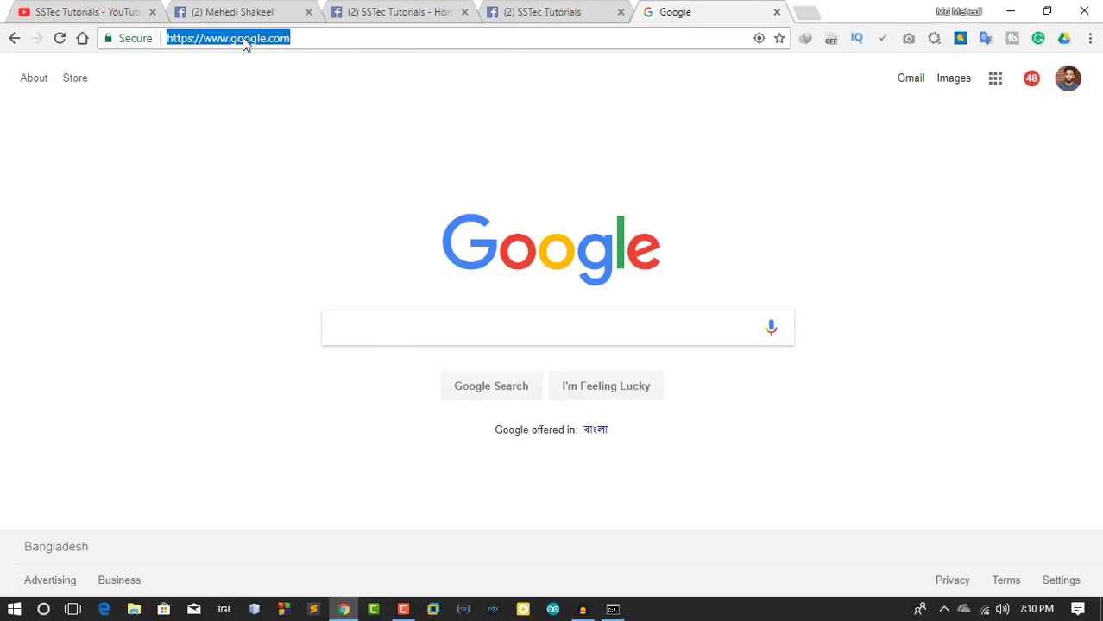
{"action": "type", "text": "192.16"}
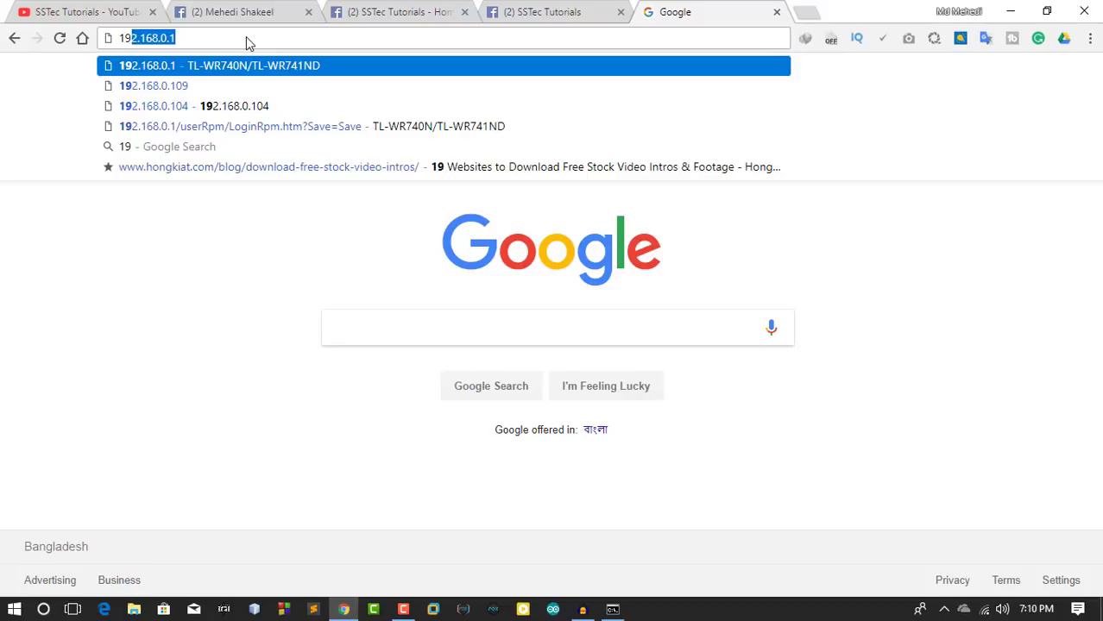
{"action": "type", "text": "8.0.1"}
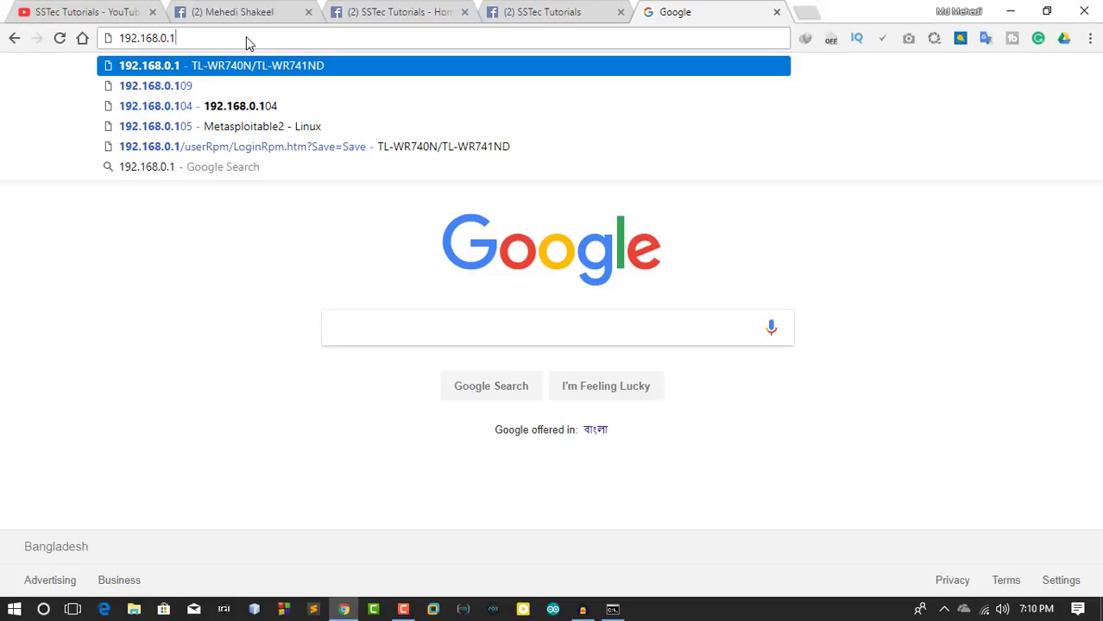
{"action": "key", "text": "Return"}
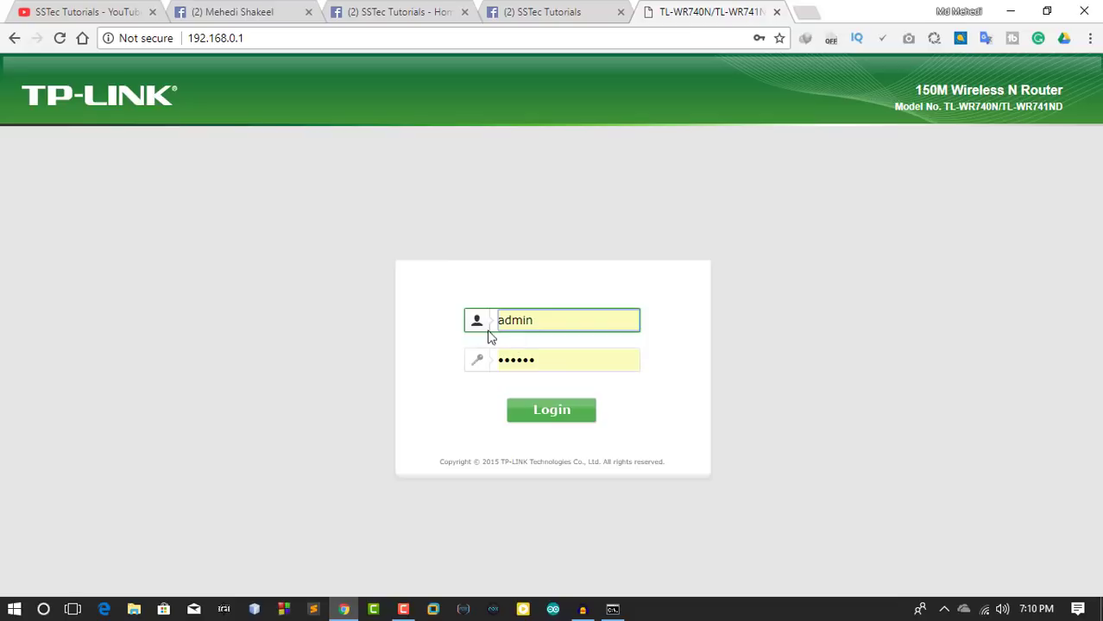
Replace the saved password with the router's admin password to log in.
{"action": "key", "text": "Return"}
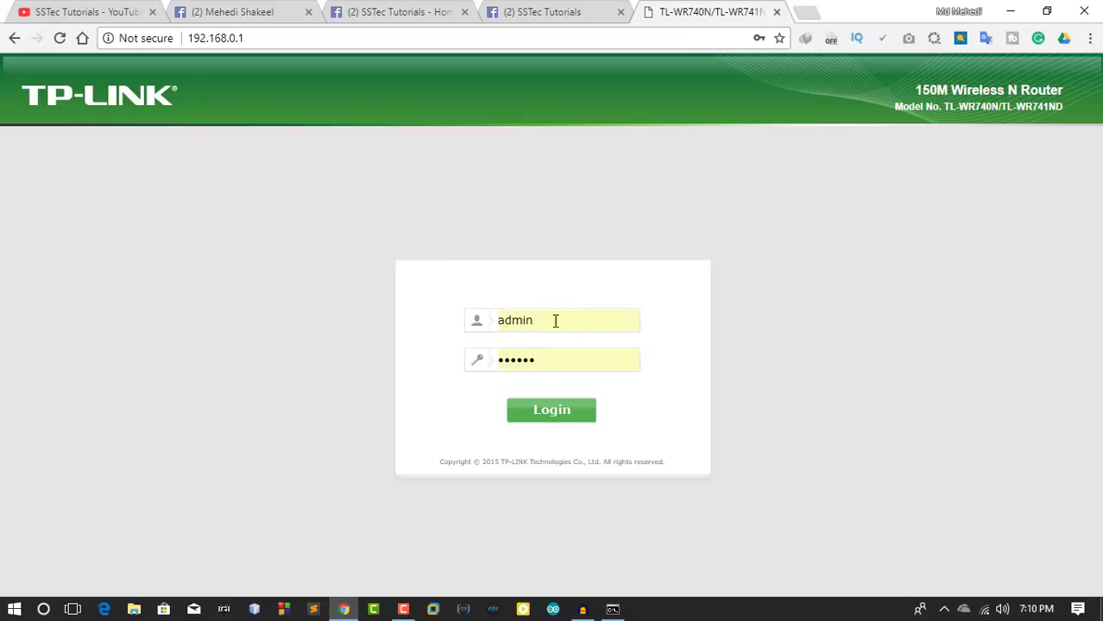
{"action": "left_click_drag", "start_coordinate": [621, 362], "coordinate": [482, 362]}
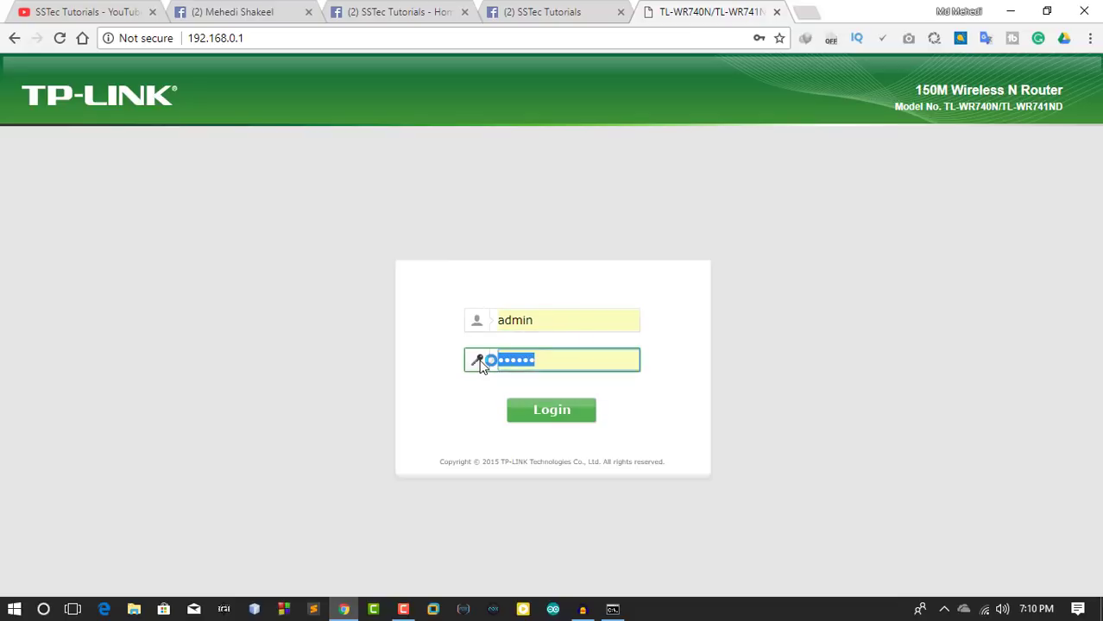
{"action": "key", "text": "BackSpace"}
{"action": "type", "text": "admin"}
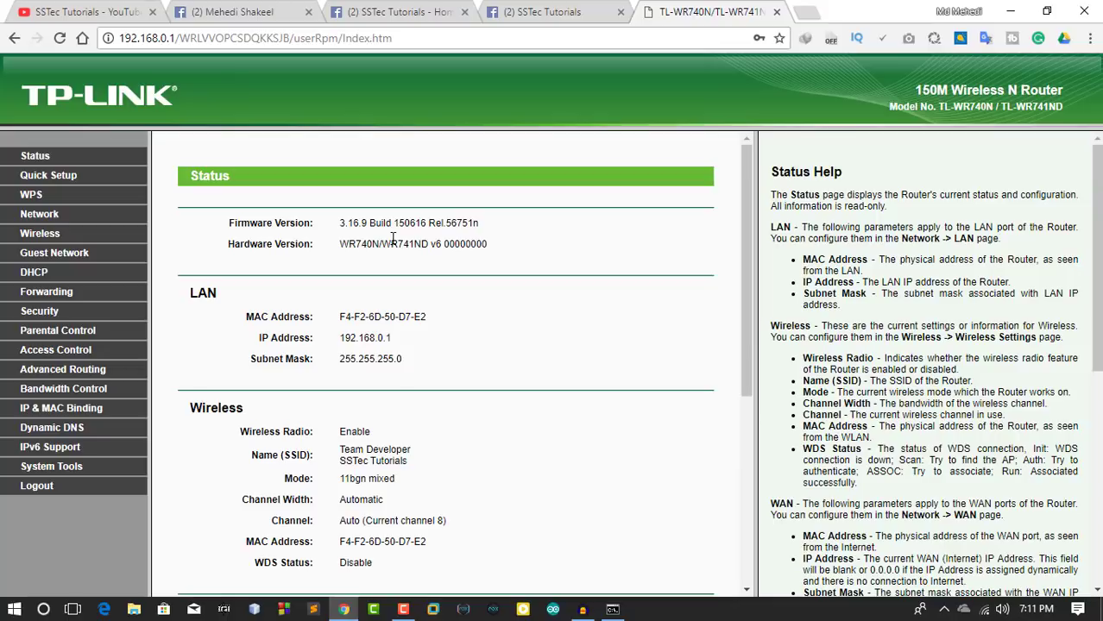
Limit Guest Network egress and ingress bandwidth to 512 Kbps each.
{"action": "left_click", "coordinate": [26, 259]}
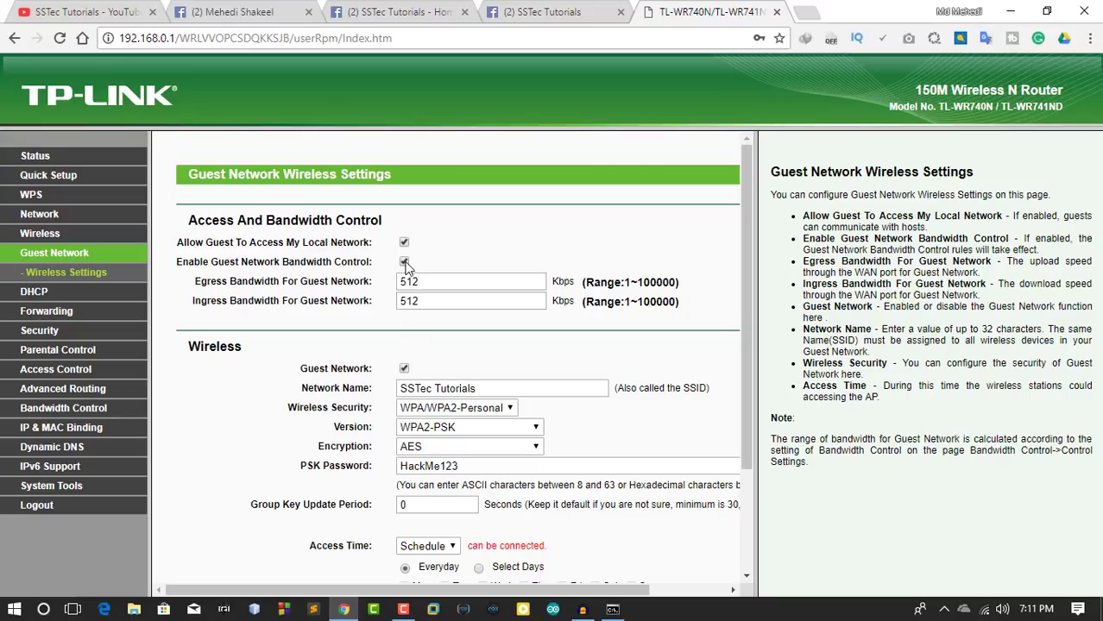
{"action": "left_click", "coordinate": [459, 283]}
{"action": "double_click", "coordinate": [429, 281]}
{"action": "left_click", "coordinate": [443, 282]}
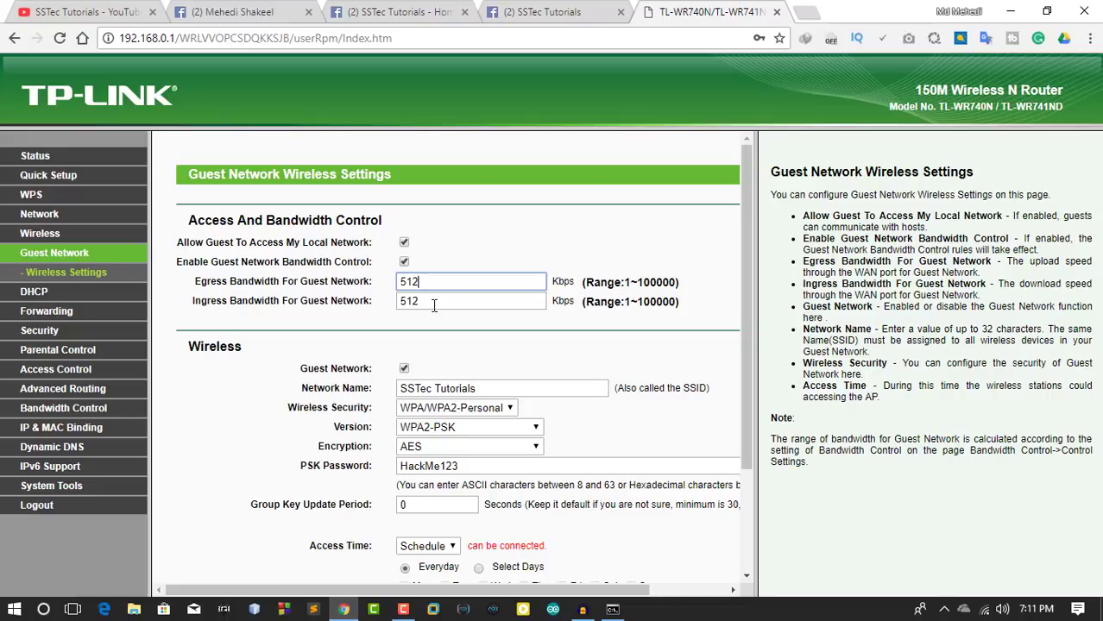
{"action": "key", "text": "Tab"}
{"action": "left_click", "coordinate": [431, 284]}
{"action": "key", "text": "Tab"}
{"action": "key", "text": "shift+Tab"}
{"action": "left_click", "coordinate": [372, 269]}
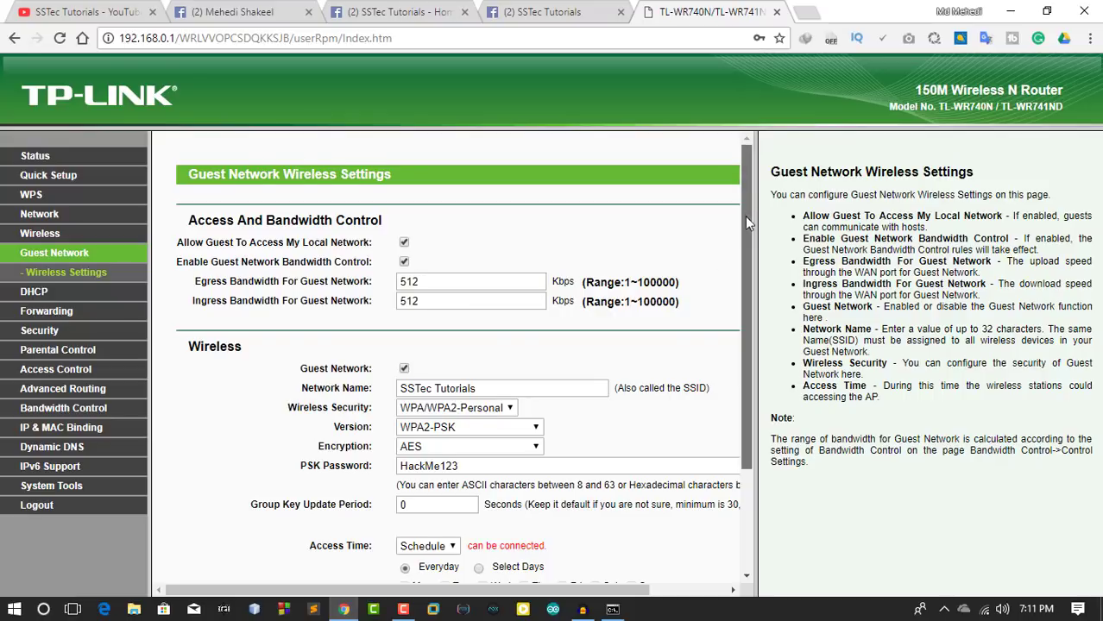
Check that the guest network name is 'SSTec Tutorials'.
{"action": "left_click_drag", "start_coordinate": [745, 216], "coordinate": [747, 268]}
{"action": "scroll", "coordinate": [503, 215], "scroll_direction": "down", "scroll_amount": 1}
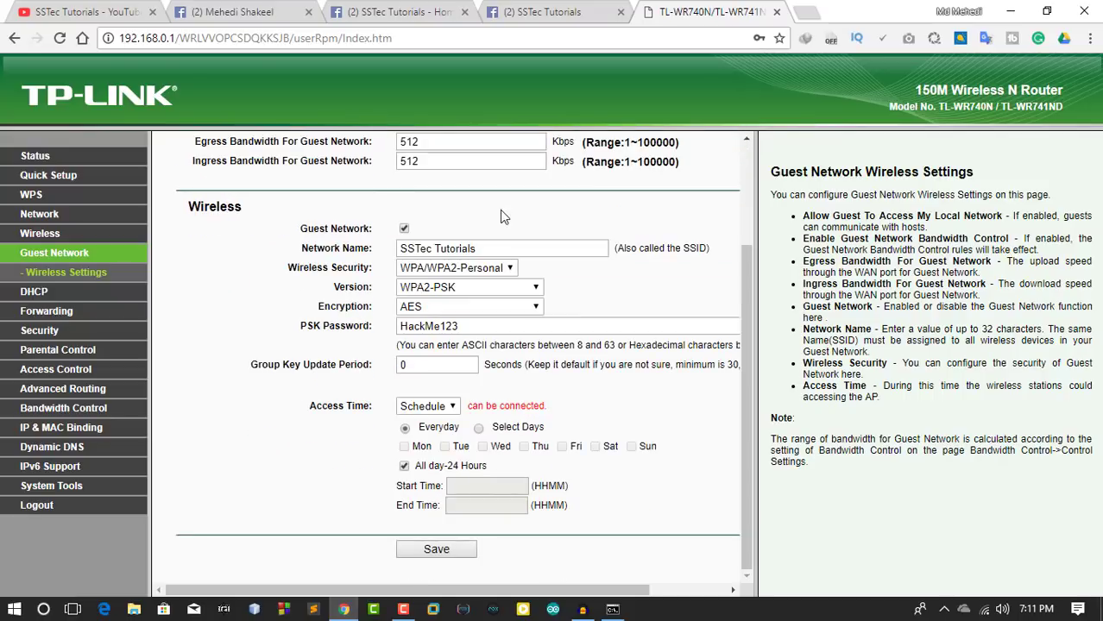
{"action": "left_click", "coordinate": [487, 249]}
{"action": "left_click_drag", "start_coordinate": [488, 249], "coordinate": [386, 252]}
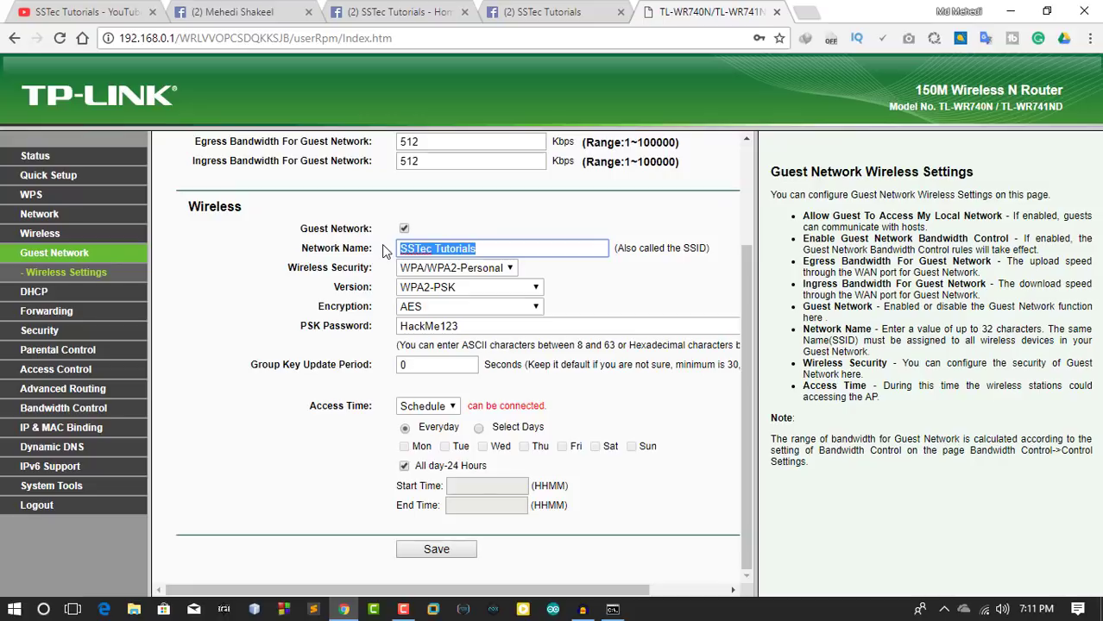
{"action": "left_click", "coordinate": [485, 223]}
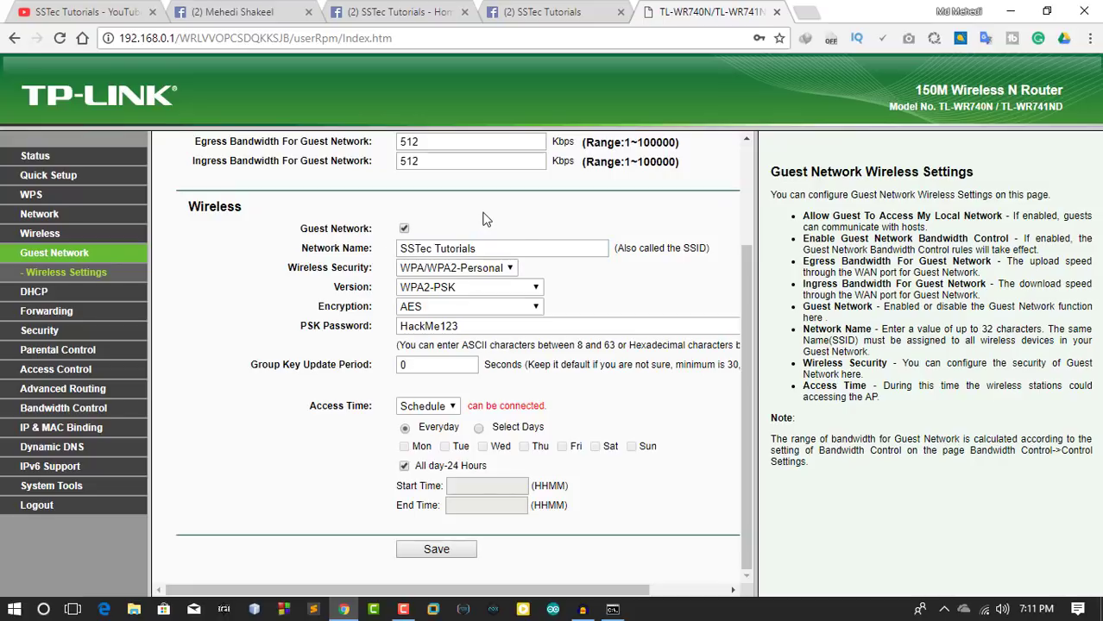
Keep WPA/WPA2-Personal security with WPA2-PSK version, and check the guest password.
{"action": "left_click", "coordinate": [510, 271]}
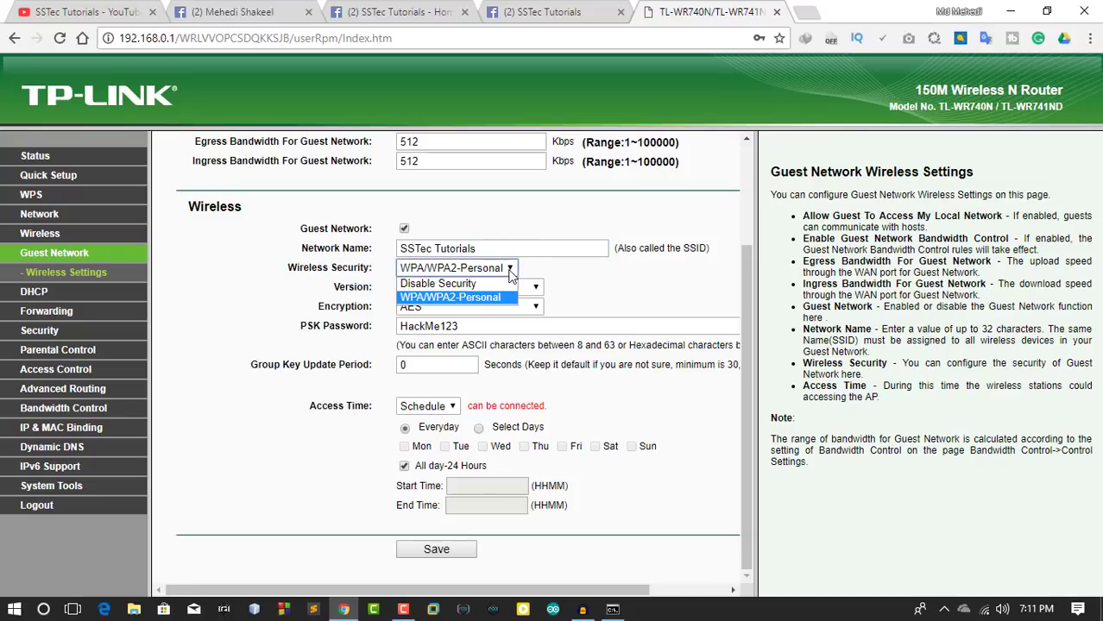
{"action": "left_click", "coordinate": [496, 296]}
{"action": "left_click", "coordinate": [533, 290]}
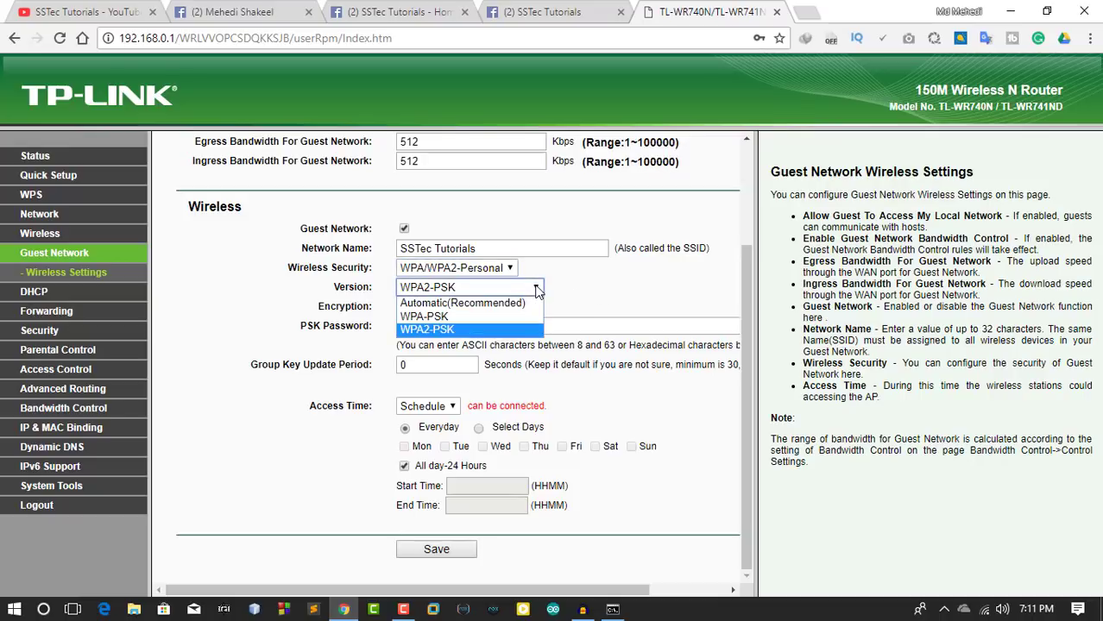
{"action": "left_click", "coordinate": [493, 329]}
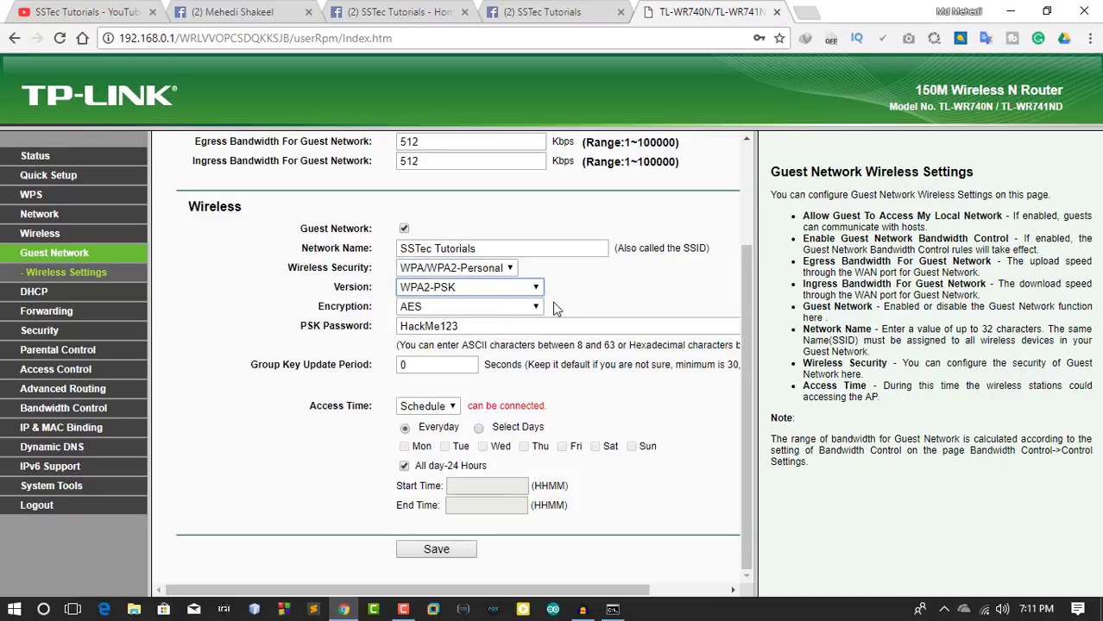
{"action": "left_click_drag", "start_coordinate": [473, 326], "coordinate": [403, 325]}
{"action": "left_click", "coordinate": [596, 304]}
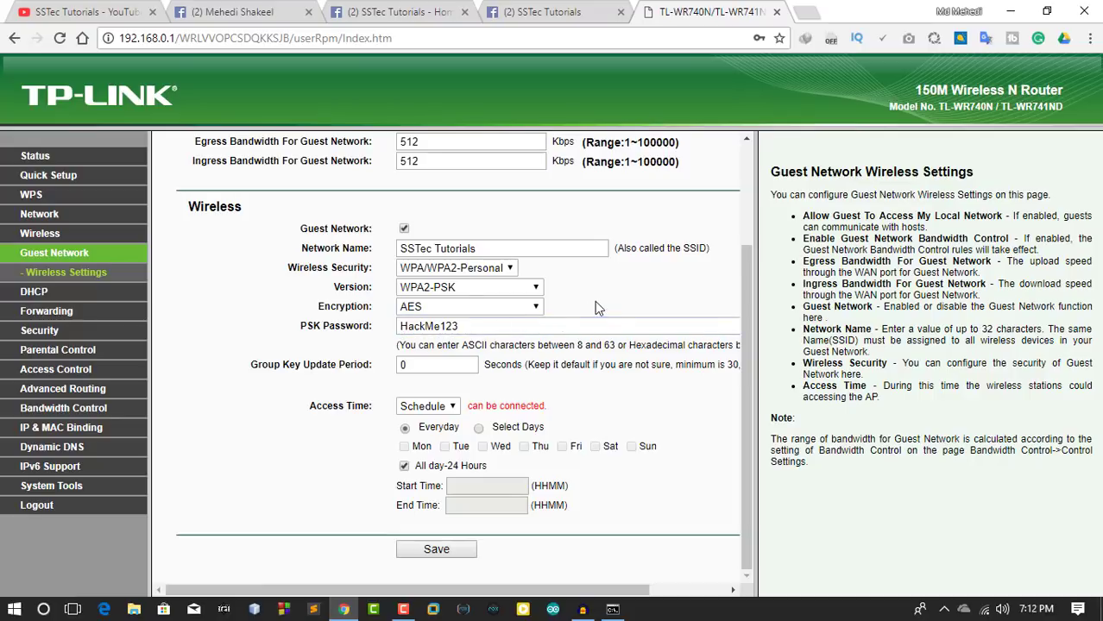
Review the everyday, all-day access schedule and save the guest network settings.
{"action": "left_click_drag", "start_coordinate": [396, 441], "coordinate": [653, 460]}
{"action": "left_click", "coordinate": [653, 457]}
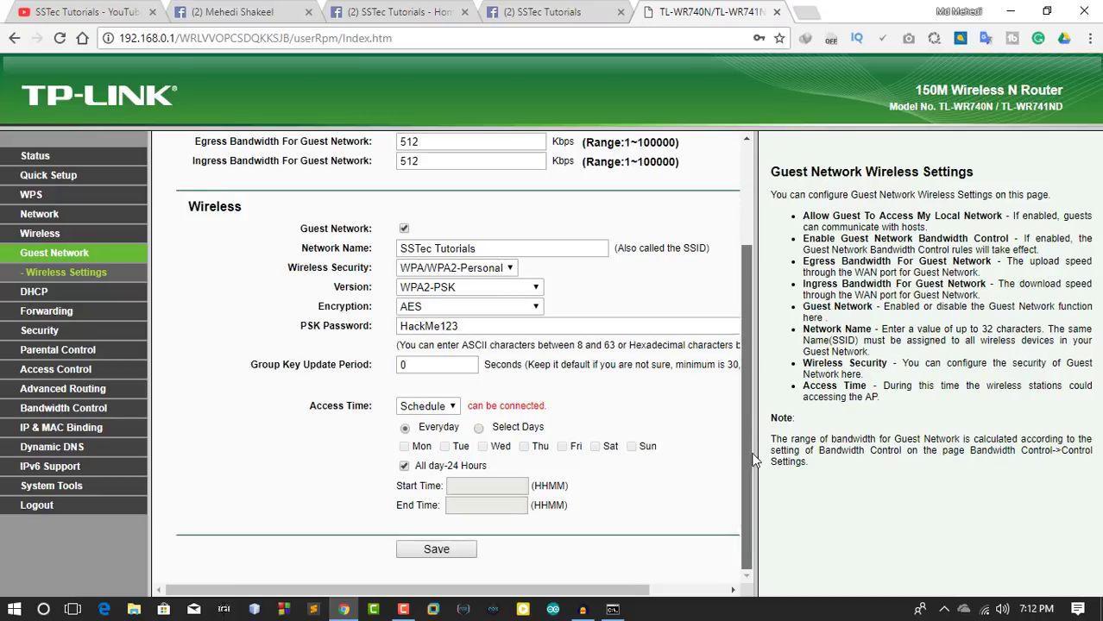
{"action": "left_click_drag", "start_coordinate": [746, 453], "coordinate": [763, 298]}
{"action": "scroll", "coordinate": [735, 518], "scroll_direction": "down", "scroll_amount": 3}
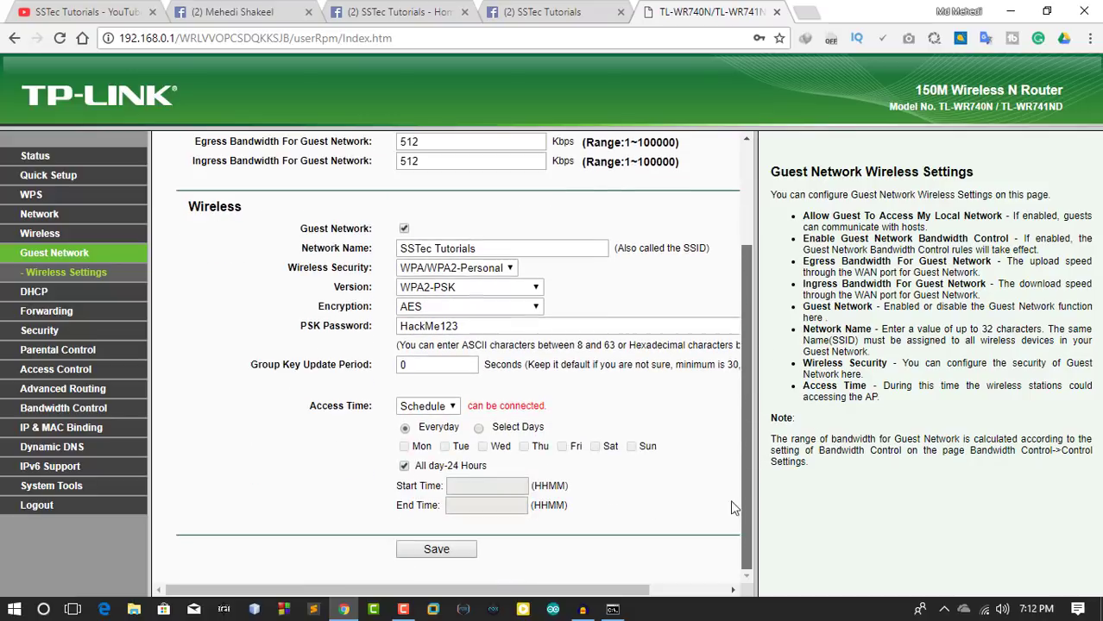
{"action": "left_click", "coordinate": [437, 554]}
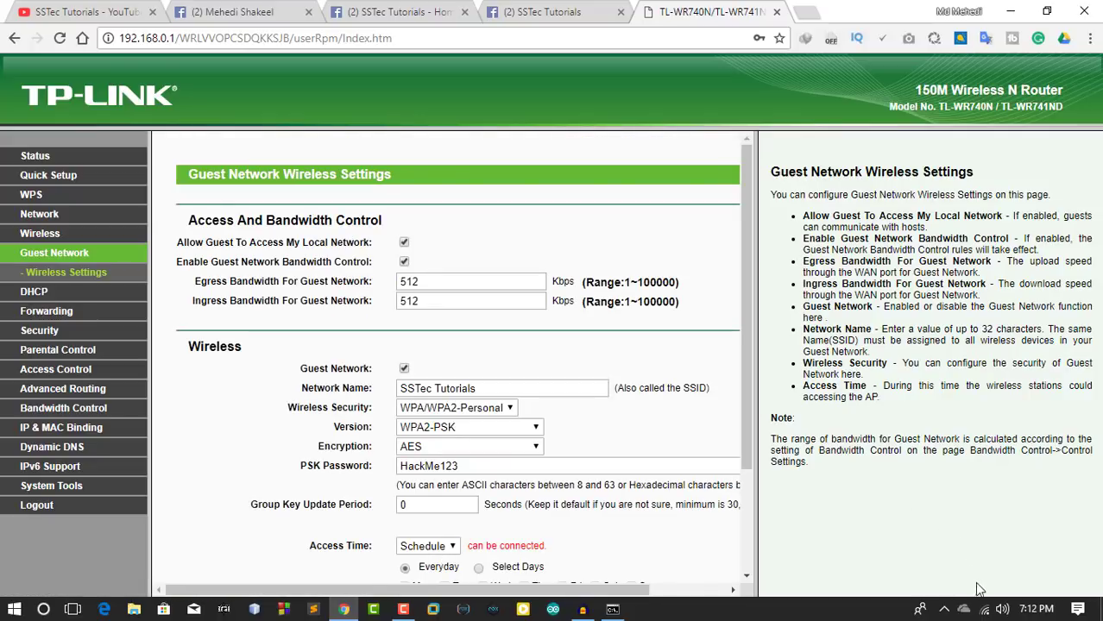
Confirm the secured SSTec Tutorials network in the Wi-Fi list, then return to the YouTube channel.
{"action": "left_click", "coordinate": [984, 611]}
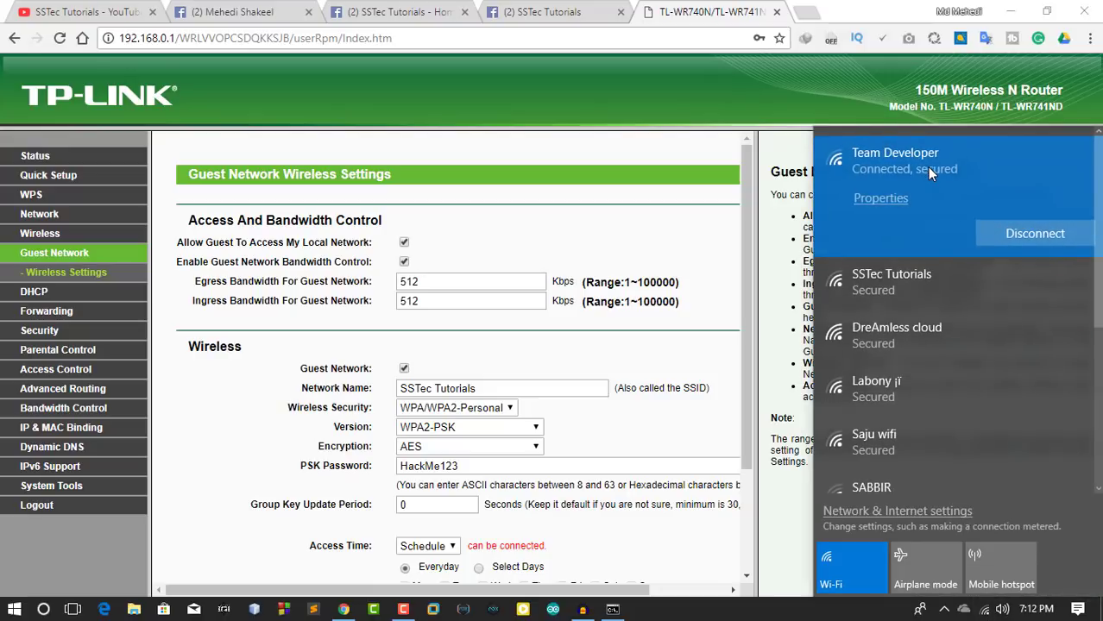
{"action": "left_click", "coordinate": [905, 285]}
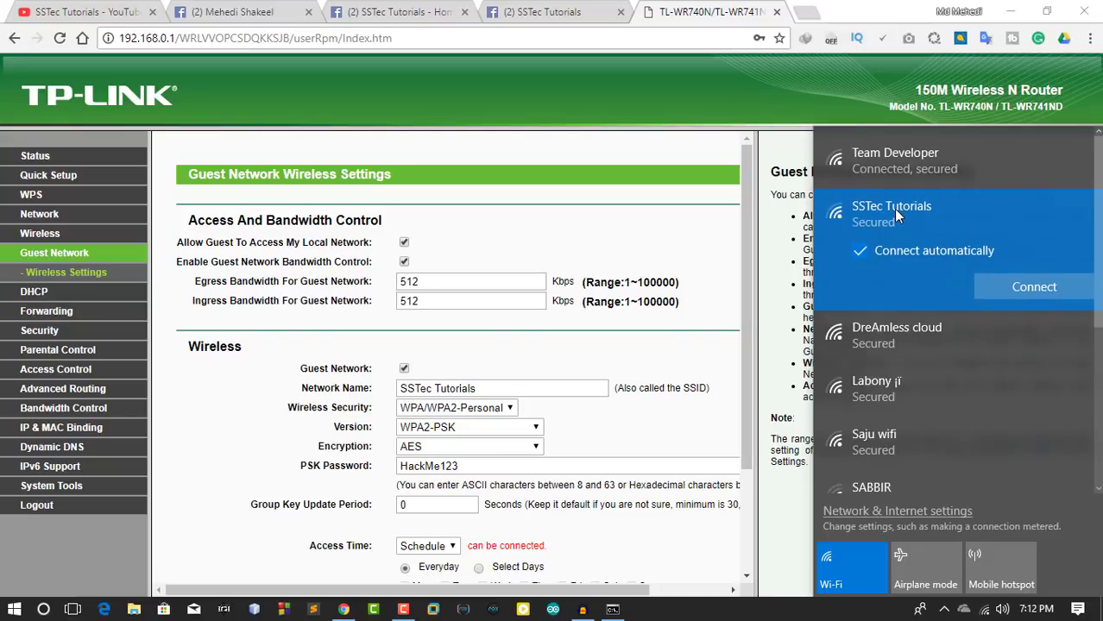
{"action": "left_click", "coordinate": [1008, 12]}
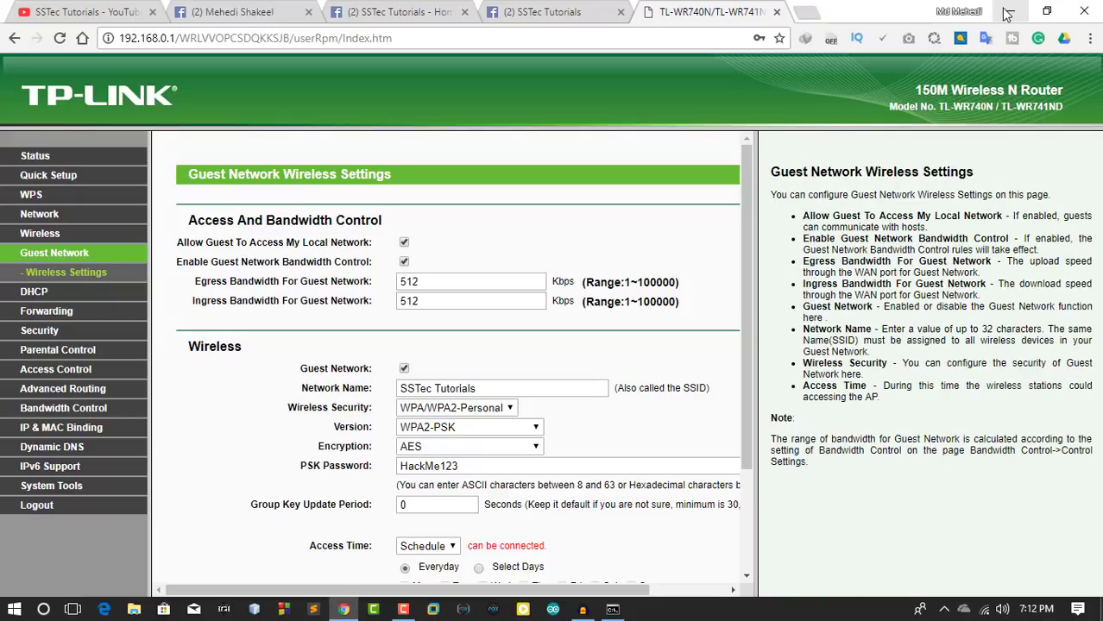
{"action": "left_click", "coordinate": [113, 10]}
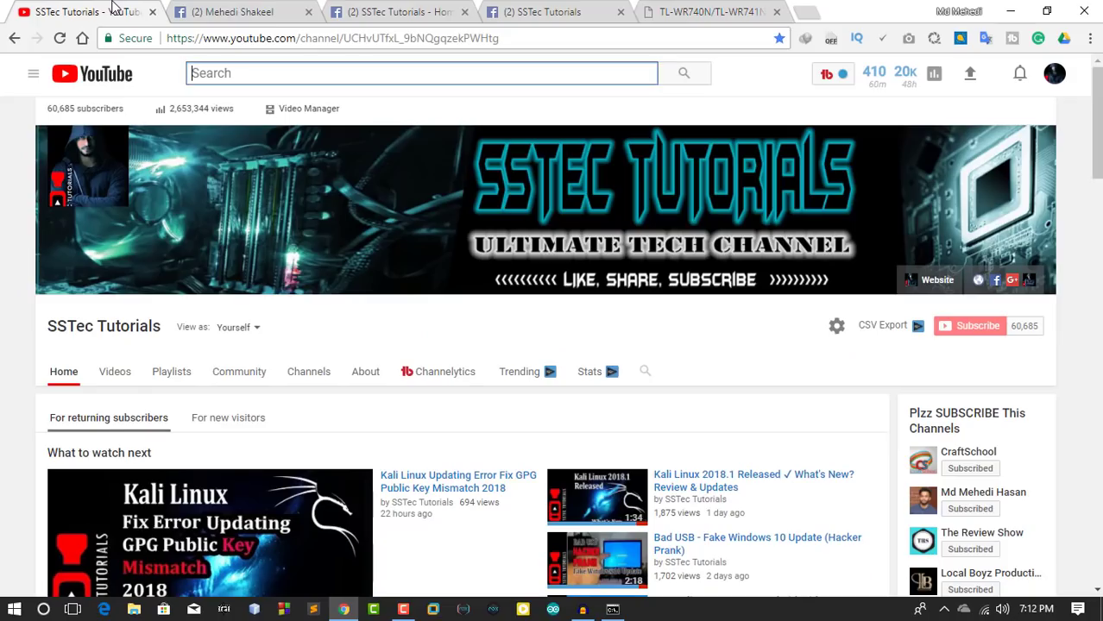